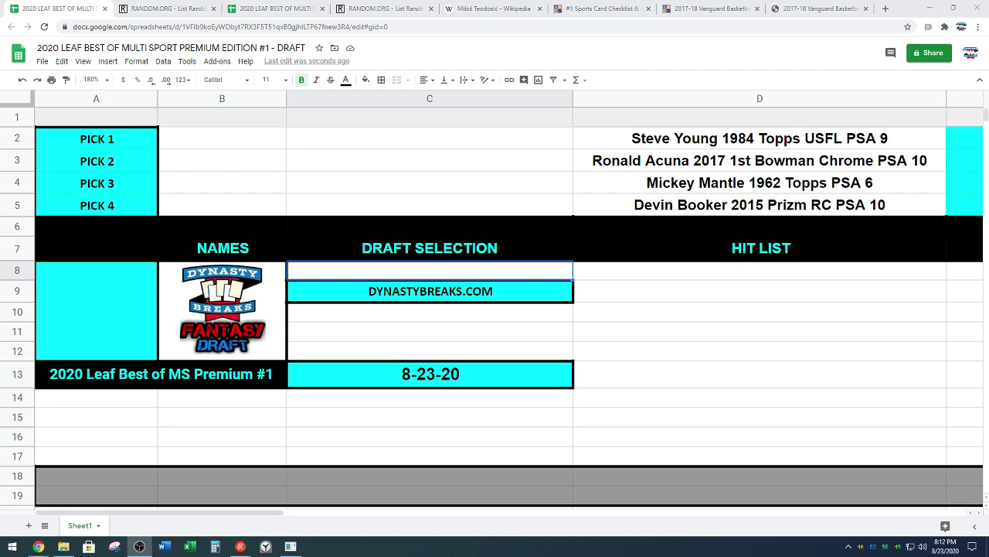
# Step: Copy the four participant names under SPOTS (B52:B55) into the list items field of RANDOM.ORG's List Randomizer
pyautogui.scroll(-4, 433, 344)
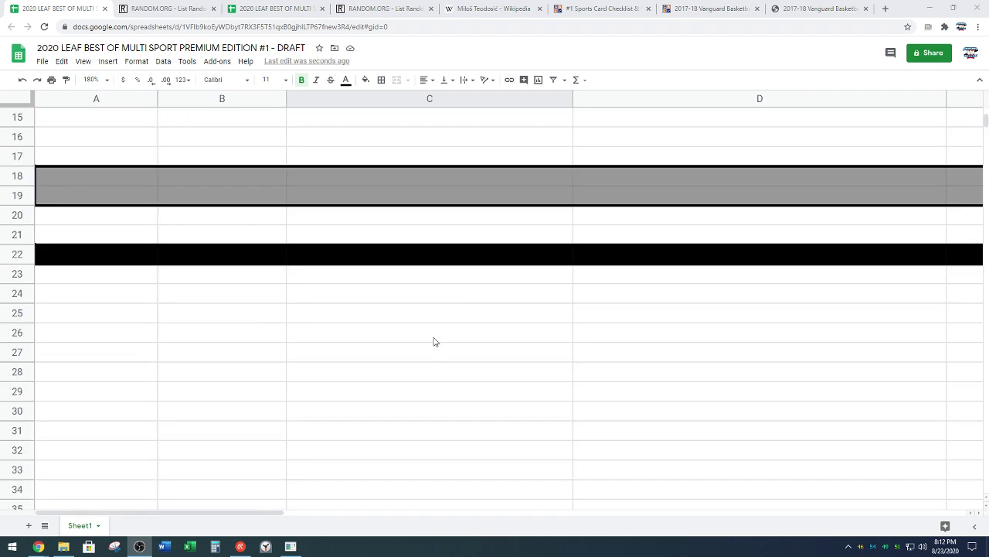
pyautogui.scroll(-7, 433, 341)
pyautogui.click(261, 404)
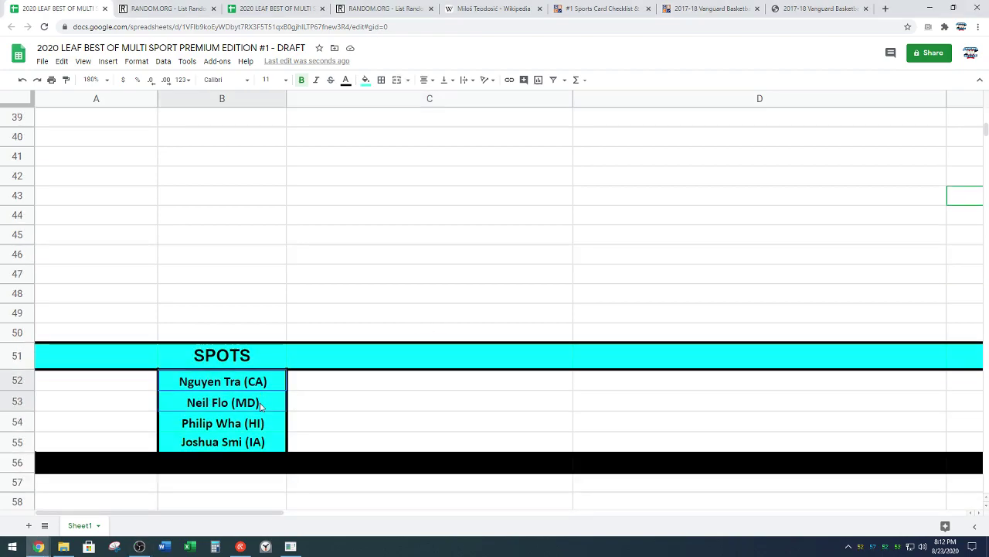
pyautogui.moveTo(261, 407); pyautogui.dragTo(256, 446)
pyautogui.hotkey('ctrl', 'c')
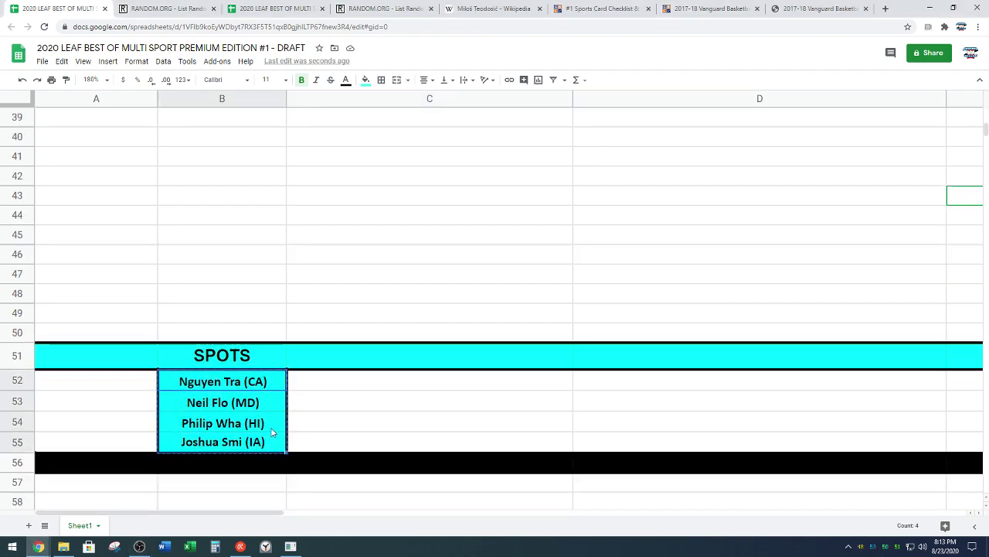
pyautogui.click(166, 8)
pyautogui.scroll(-1, 170, 251)
pyautogui.rightClick(190, 244)
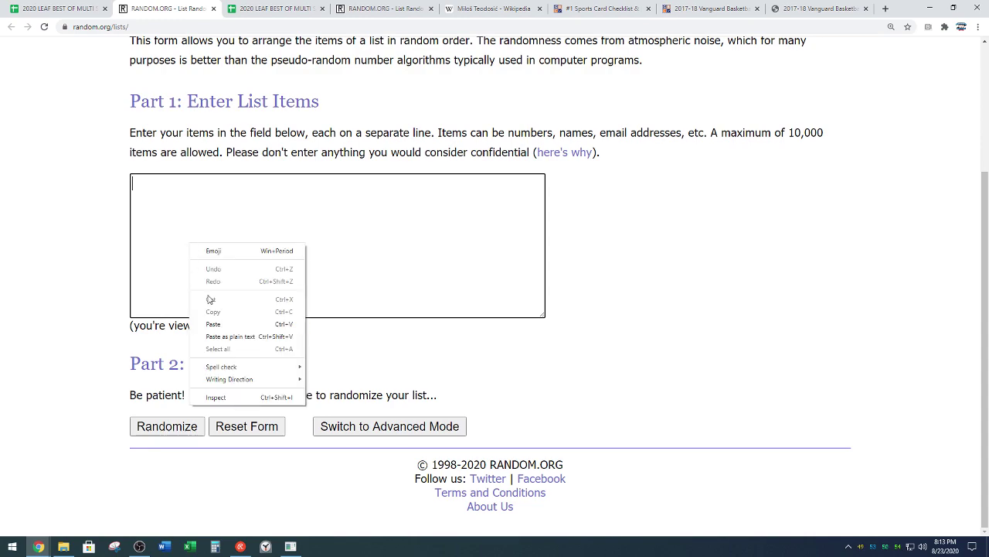
pyautogui.click(212, 319)
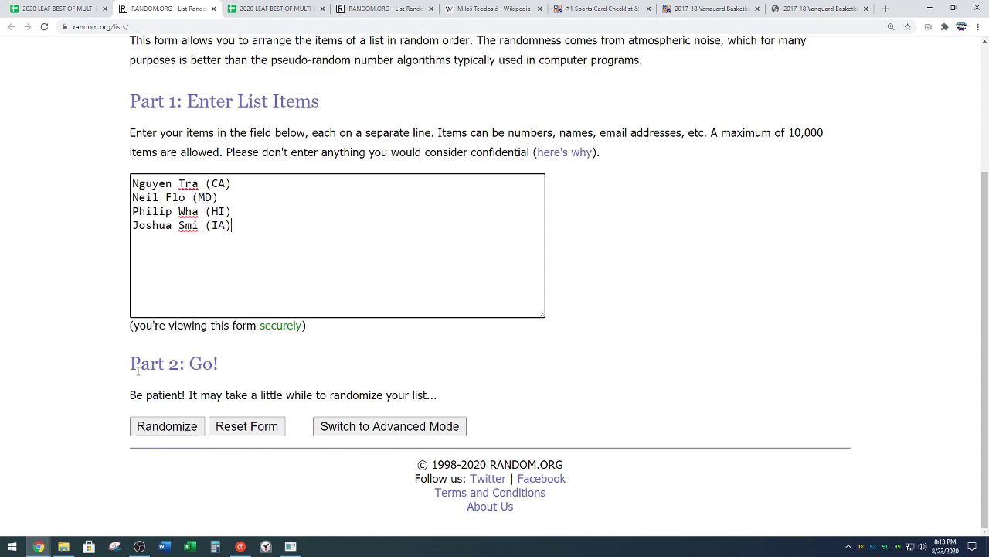
# Step: Randomize the list of names seven times
pyautogui.click(165, 430)
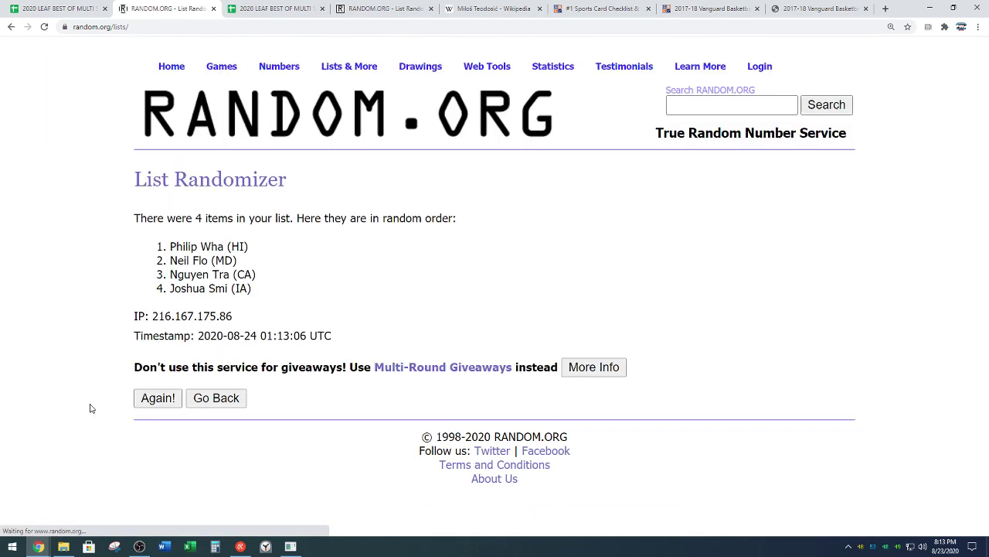
pyautogui.click(145, 406)
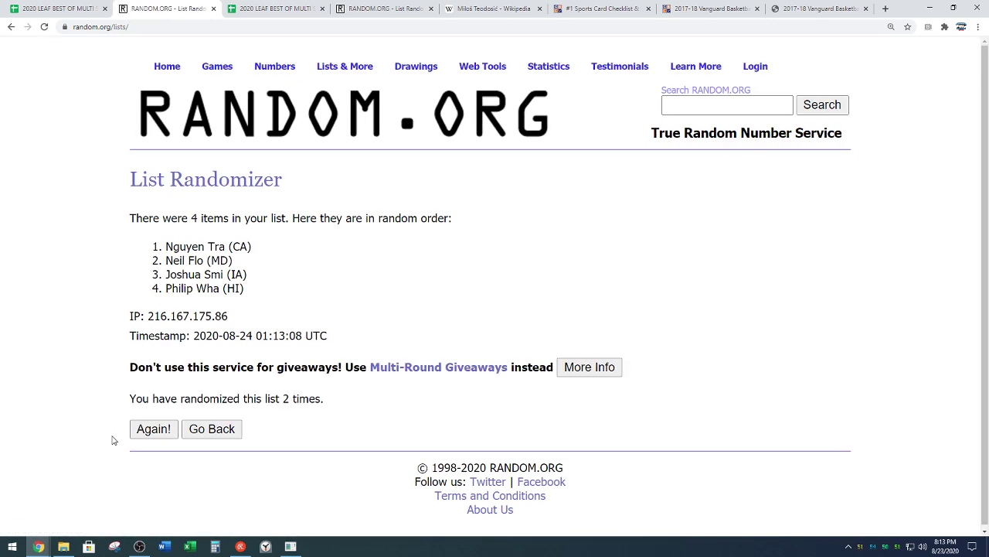
pyautogui.click(150, 433)
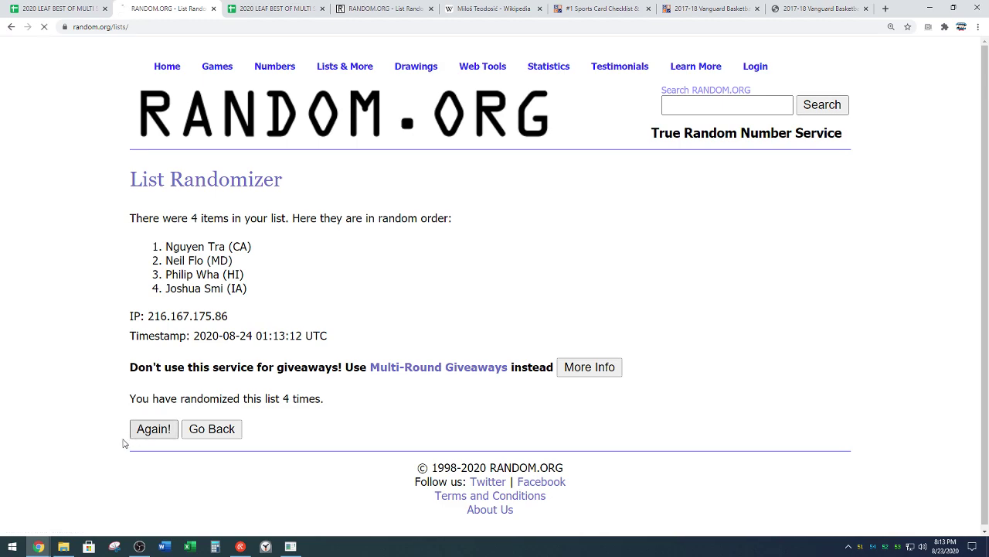
pyautogui.click(139, 430)
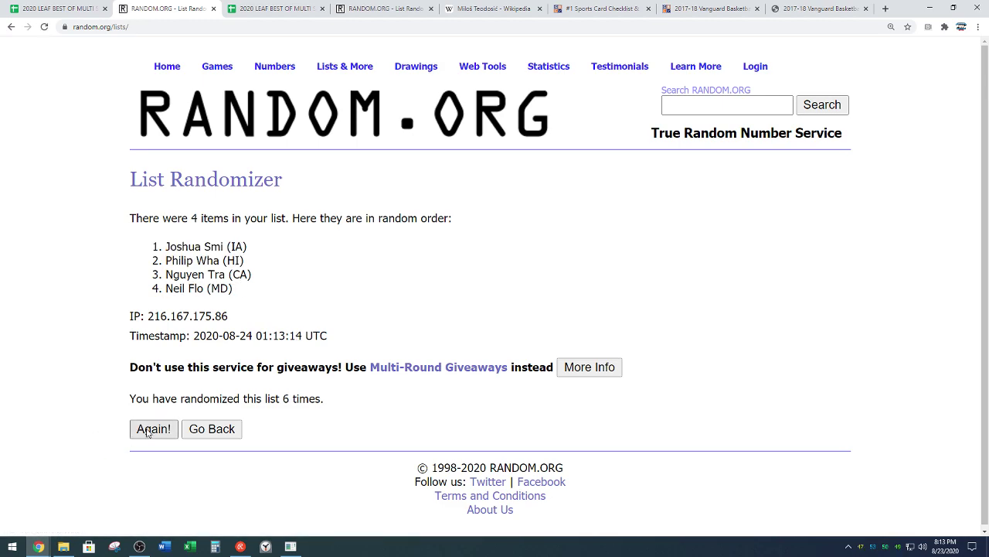
pyautogui.click(147, 430)
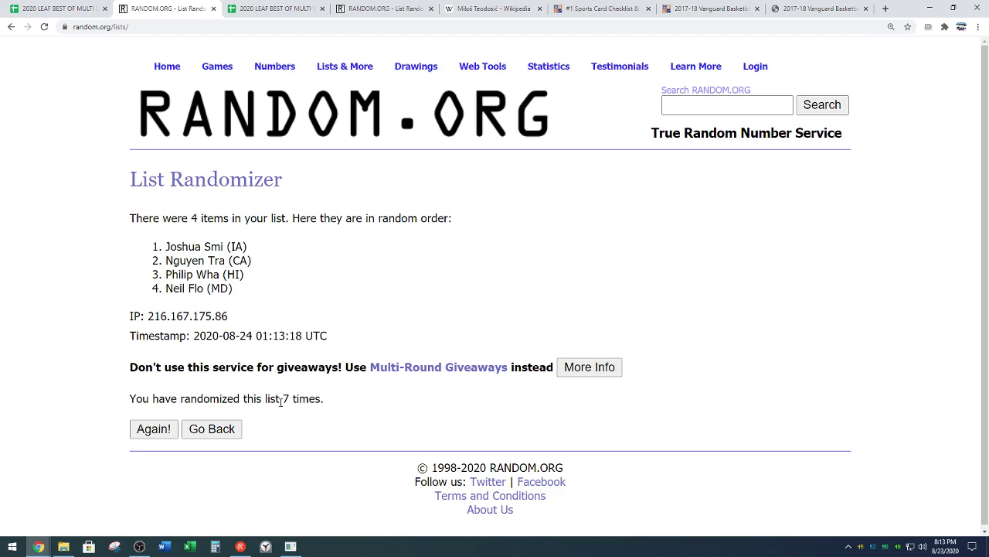
# Step: Highlight the randomization count, and copy the four names in their final random order
pyautogui.moveTo(285, 398); pyautogui.dragTo(361, 393)
pyautogui.click(324, 302)
pyautogui.moveTo(165, 247); pyautogui.dragTo(238, 280)
pyautogui.rightClick(224, 276)
pyautogui.click(227, 281)
pyautogui.click(292, 303)
# Step: Paste the randomized names into B2:B5 of the draft spreadsheet beside PICK 1 to PICK 4, in bold and centred
pyautogui.click(97, 7)
pyautogui.scroll(15, 154, 382)
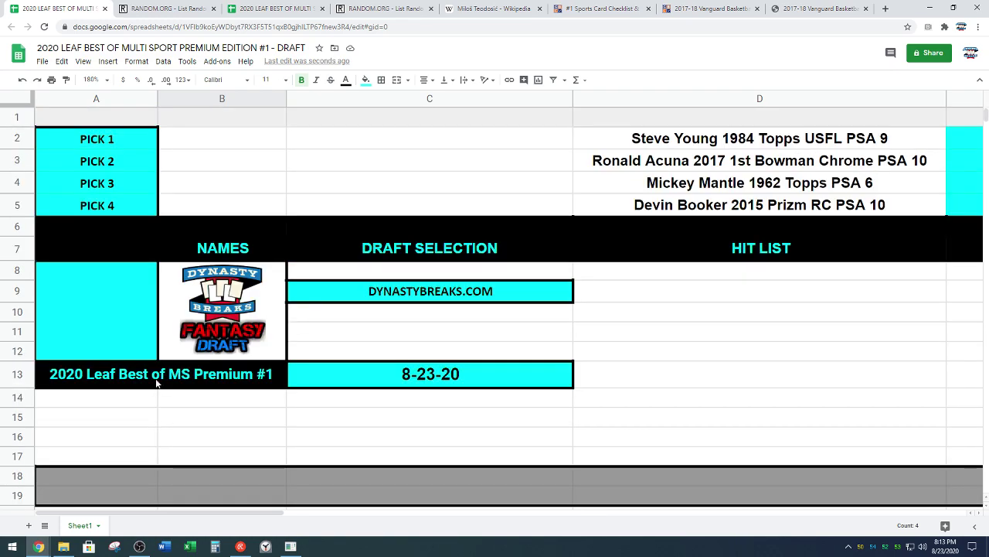
pyautogui.click(239, 139)
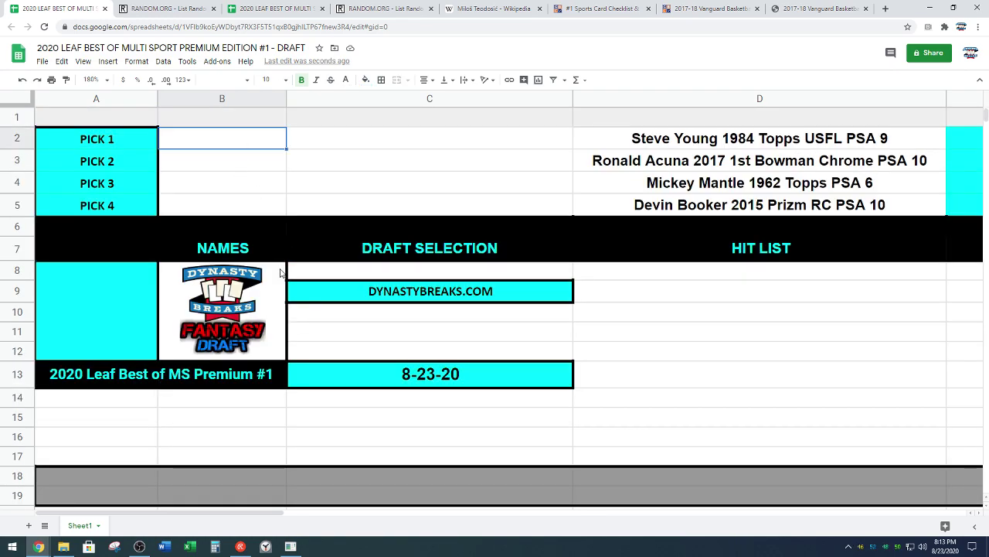
pyautogui.hotkey('ctrl', 'v')
pyautogui.hotkey('ctrl', 'b')
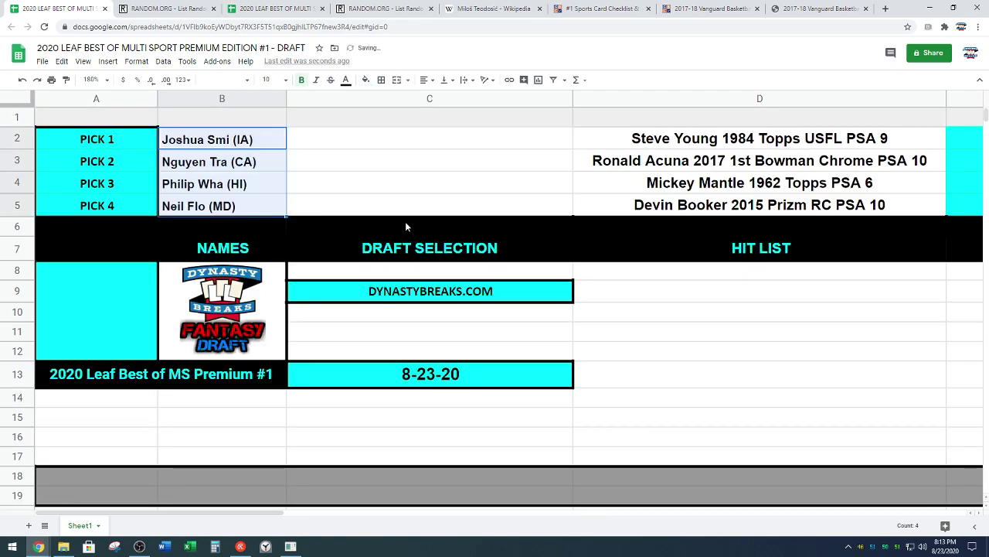
pyautogui.click(429, 84)
pyautogui.click(440, 100)
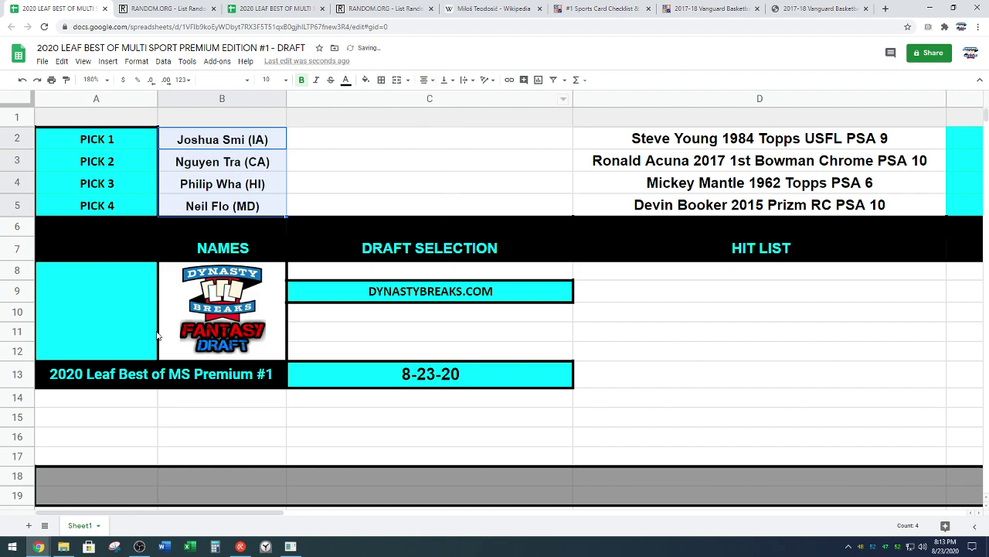
pyautogui.click(103, 337)
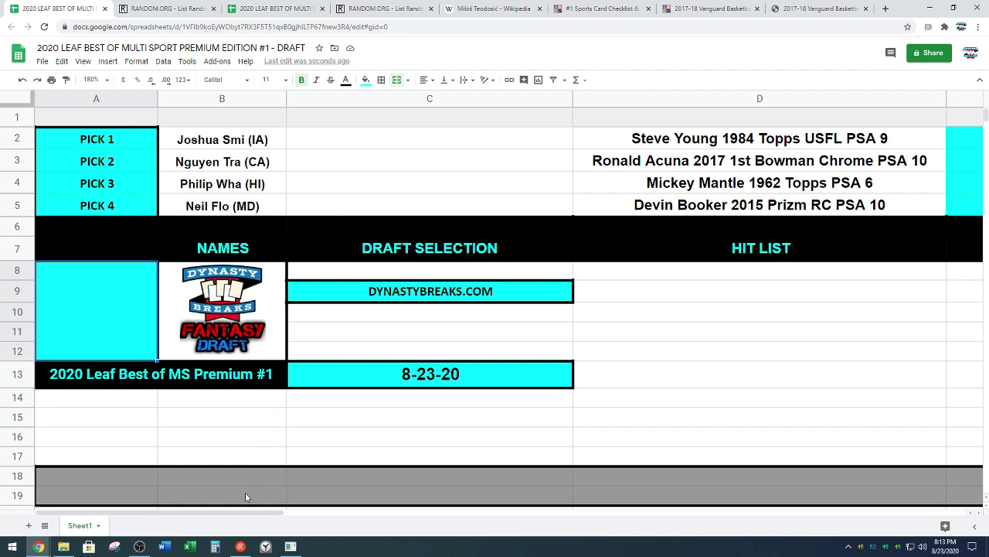
# Step: Switch to Alarms & Clock, start a 2-minute countdown, and move its window away from the draft table
pyautogui.click(266, 547)
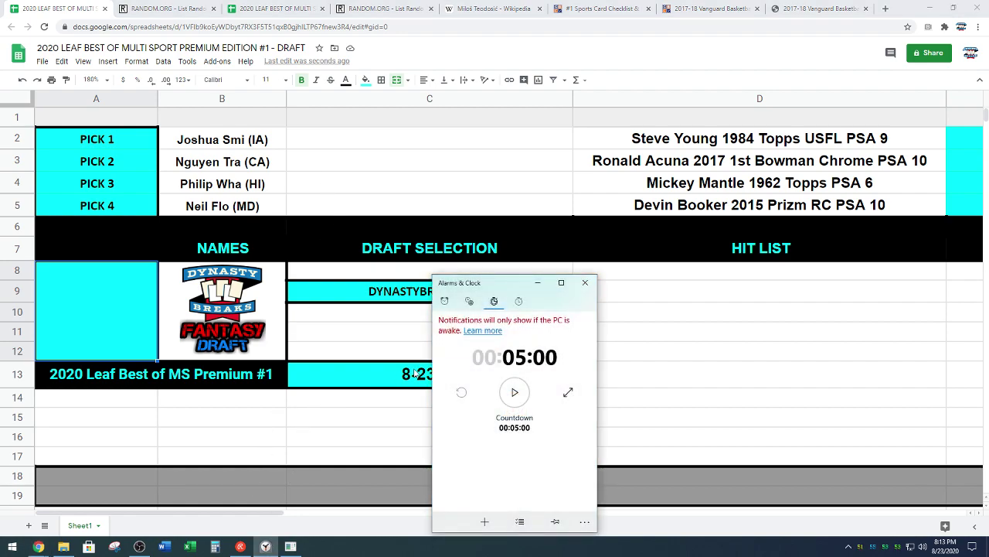
pyautogui.click(467, 380)
pyautogui.click(515, 344)
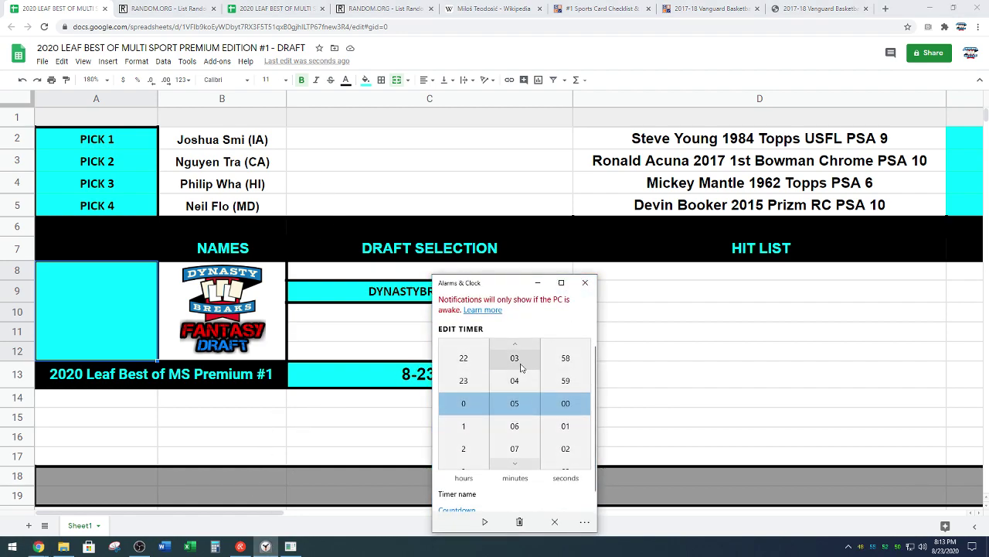
pyautogui.click(515, 358)
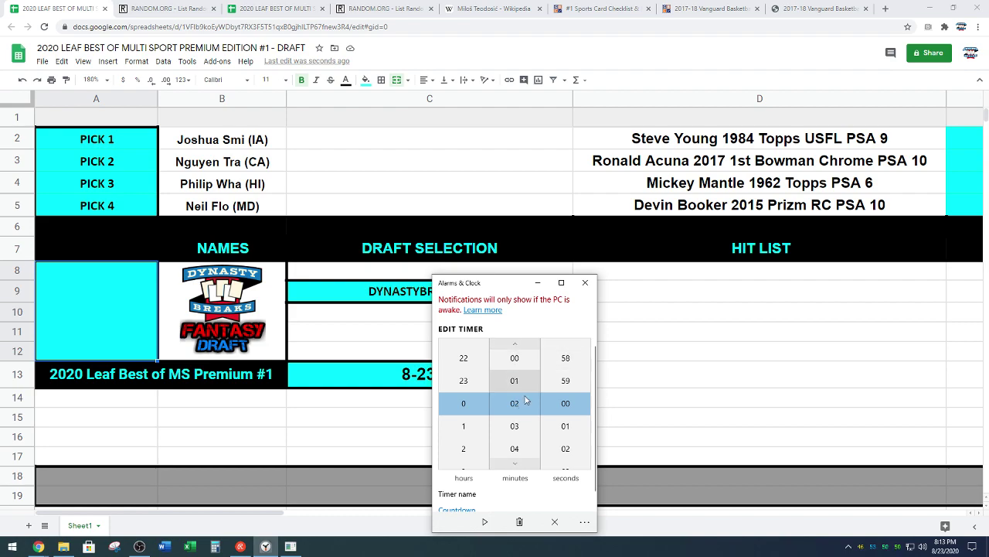
pyautogui.click(485, 523)
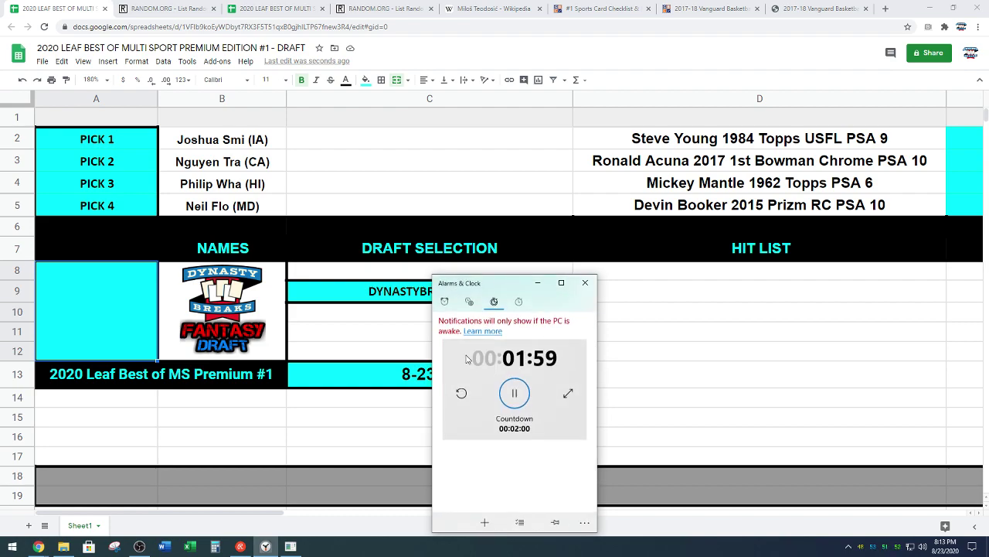
pyautogui.moveTo(508, 284); pyautogui.dragTo(649, 371)
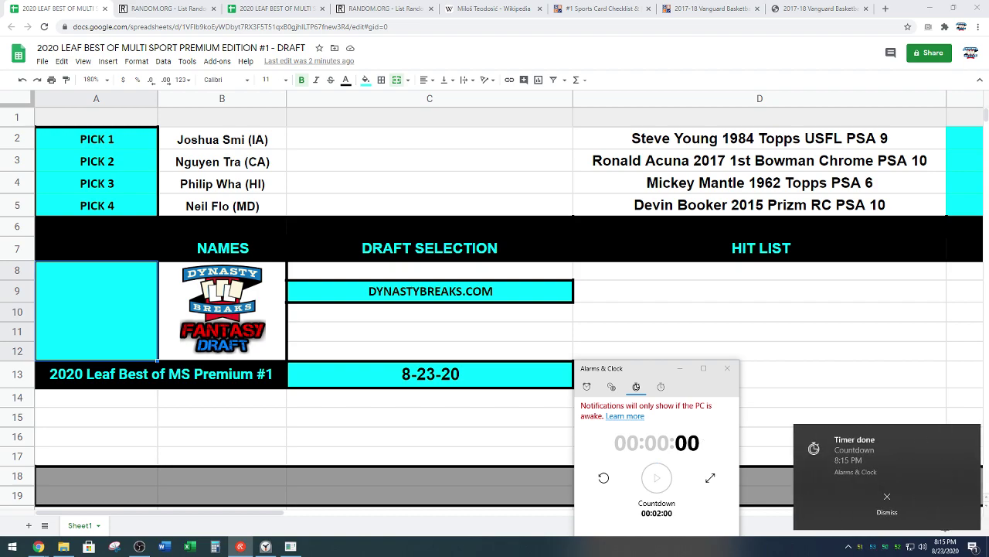
# Step: Dismiss the countdown timer's notification and close the Alarms & Clock window
pyautogui.click(856, 500)
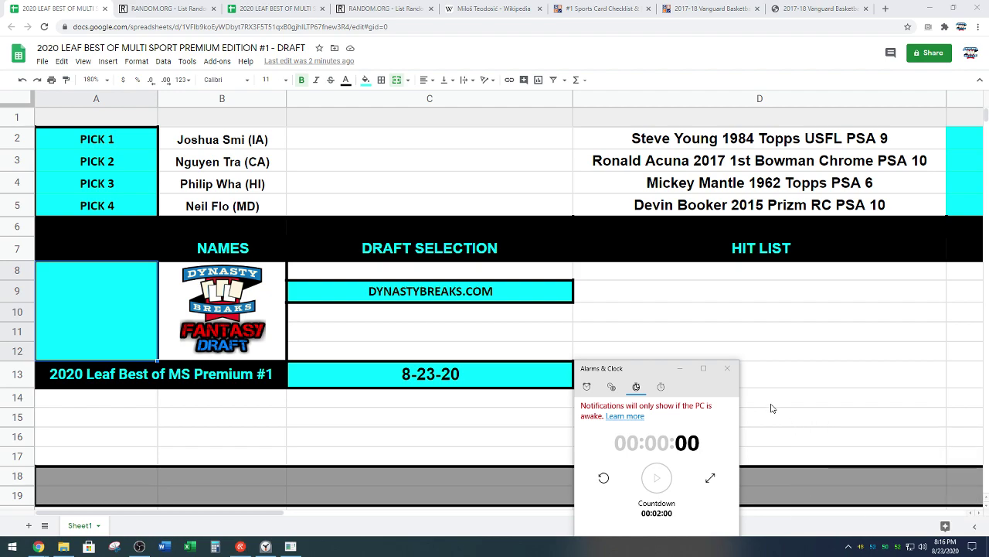
pyautogui.click(726, 369)
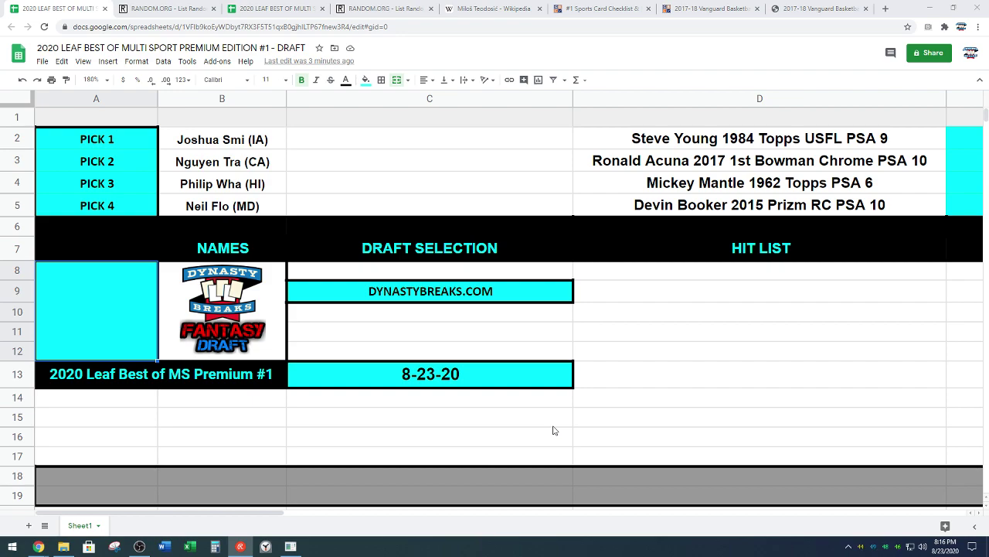
# Step: Move "Ronald Acuna 2017 1st Bowman Chrome PSA 10" from D3 to PICK 1's draft selection in C2, and widen column C to fit
pyautogui.click(769, 161)
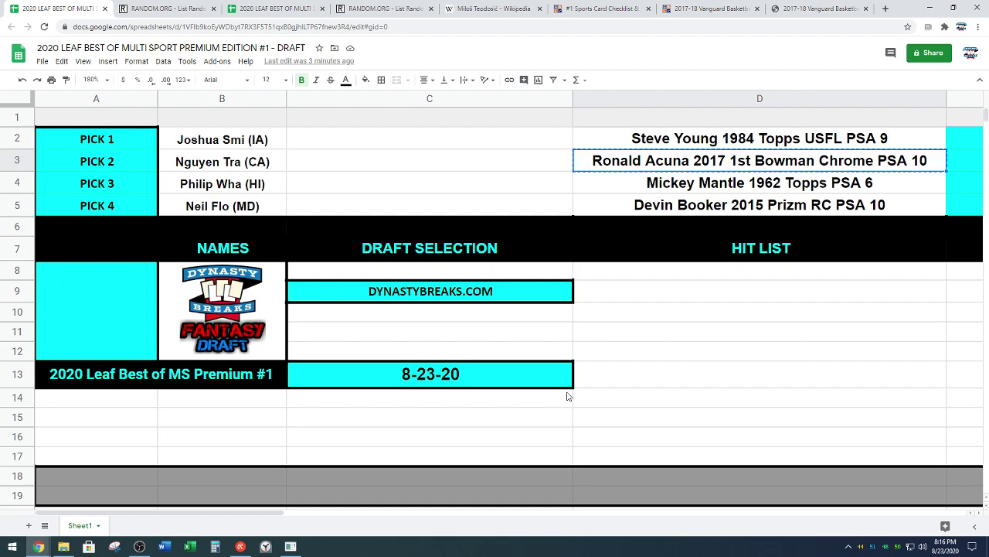
pyautogui.click(329, 141)
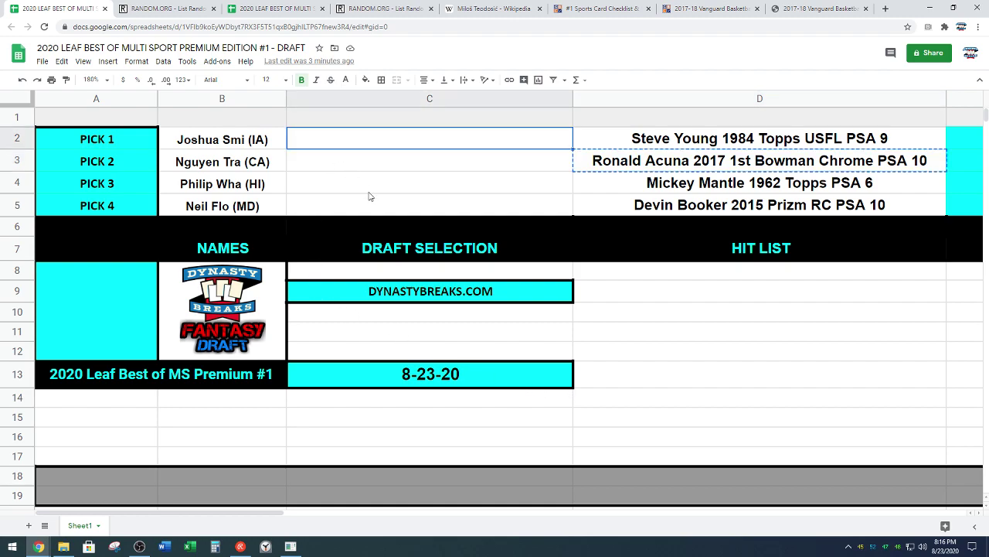
pyautogui.hotkey('ctrl', 'v')
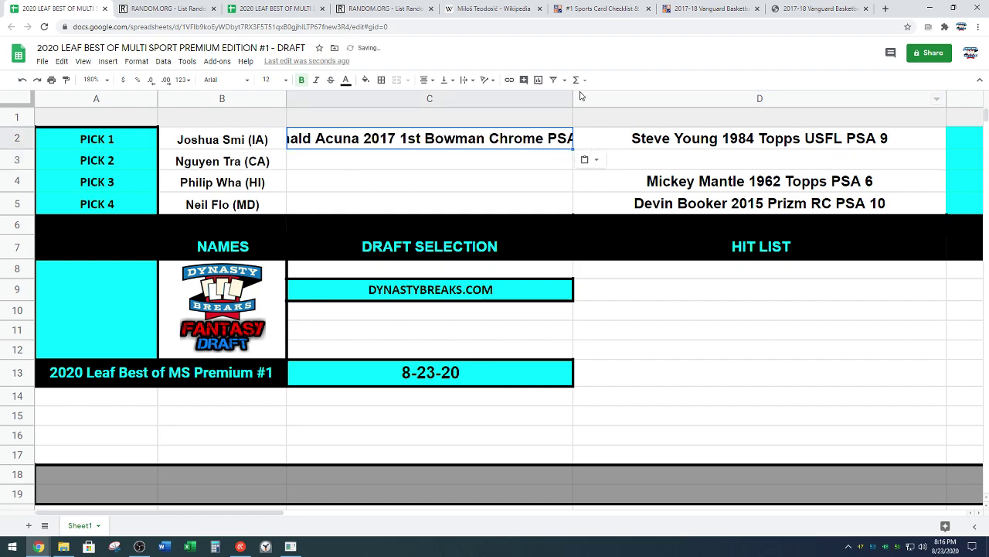
pyautogui.moveTo(572, 93); pyautogui.dragTo(626, 101)
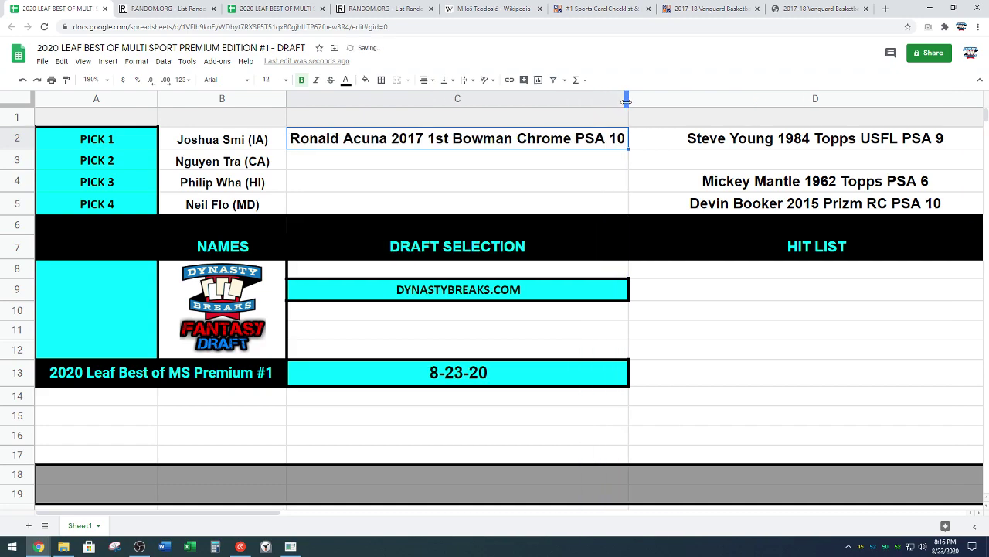
# Step: Format the PICK 1 name and selection cells (B2:C2) with a black fill and white text
pyautogui.keyDown('shift'); pyautogui.click(270, 148); pyautogui.keyUp('shift')
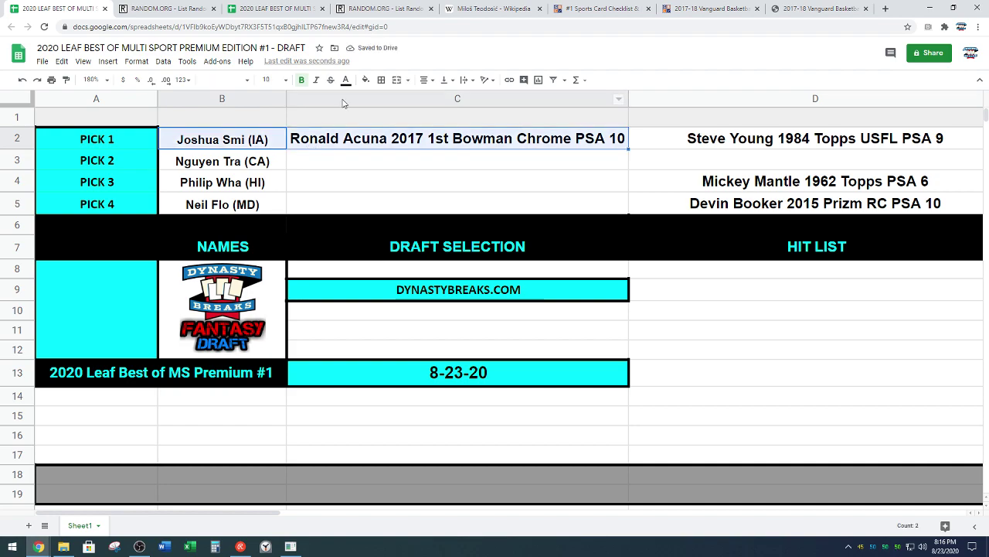
pyautogui.click(365, 81)
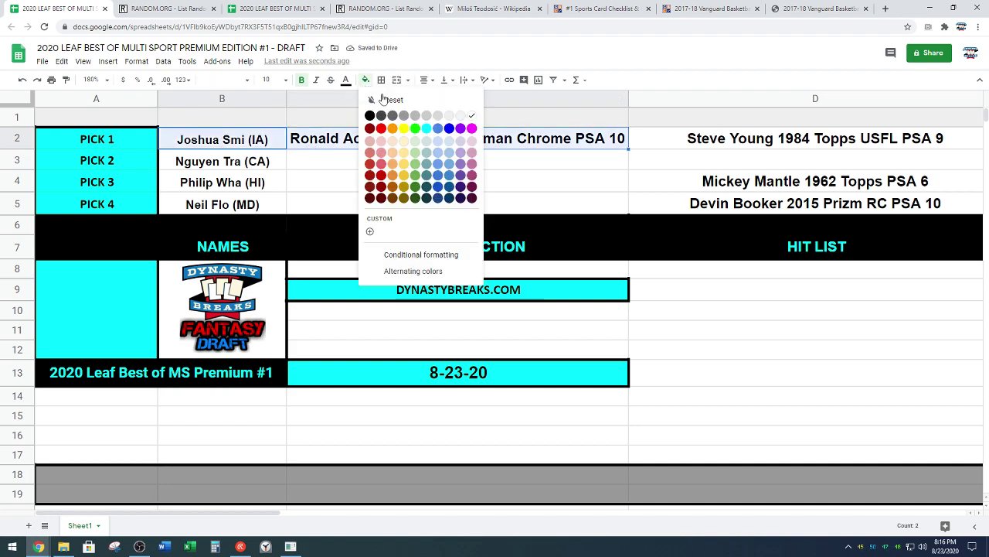
pyautogui.click(374, 120)
pyautogui.click(346, 80)
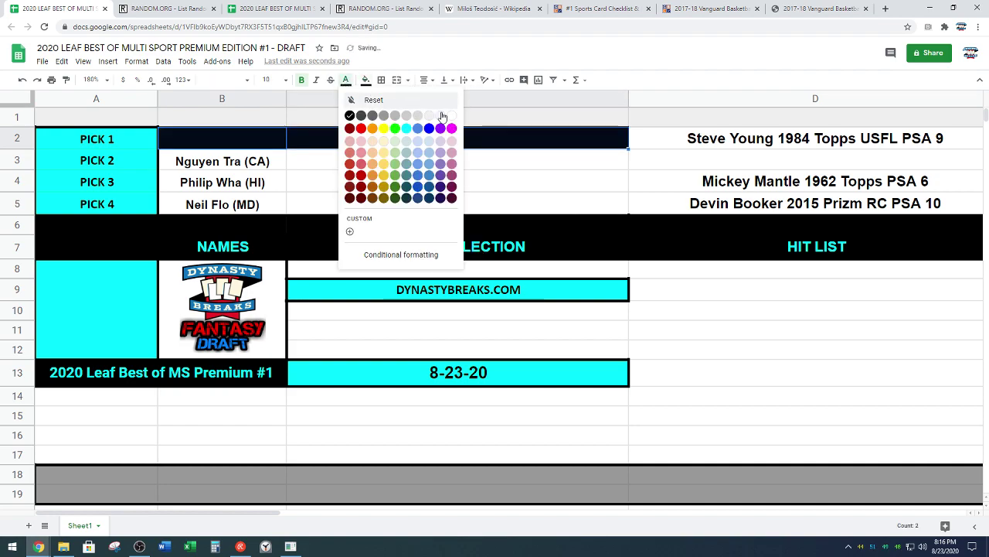
pyautogui.click(443, 116)
# Step: Add a thicker solid outer border around the PICK 1 cells B2:C2
pyautogui.click(380, 81)
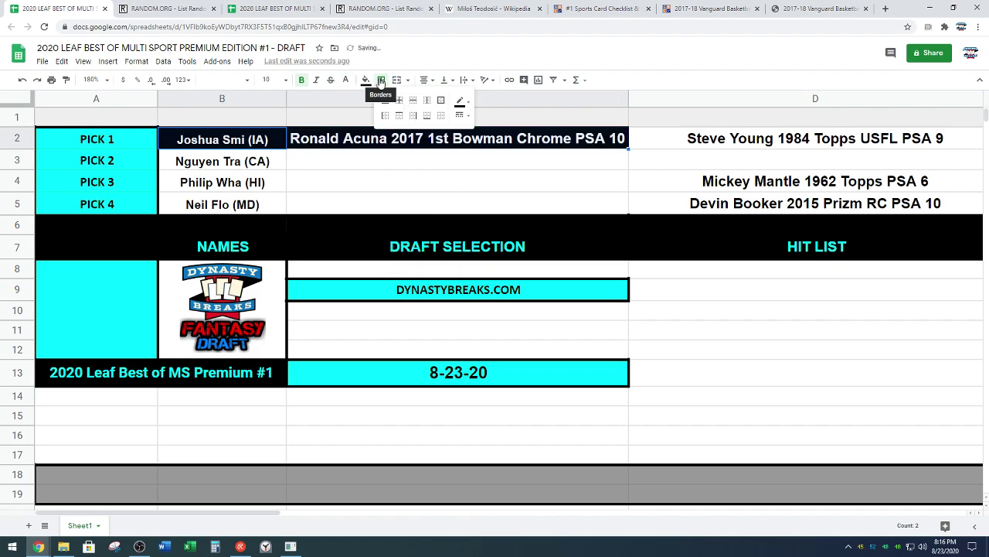
pyautogui.click(459, 116)
pyautogui.click(481, 126)
pyautogui.click(441, 103)
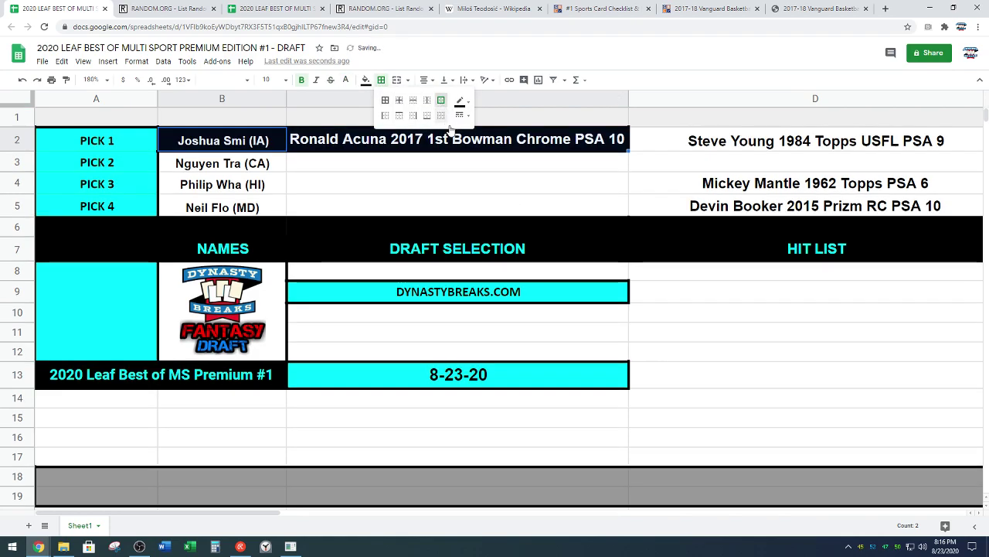
# Step: Move "Devin Booker 2015 Prizm RC PSA 10" from D5 to PICK 2's draft selection in C3, and select C4
pyautogui.click(499, 164)
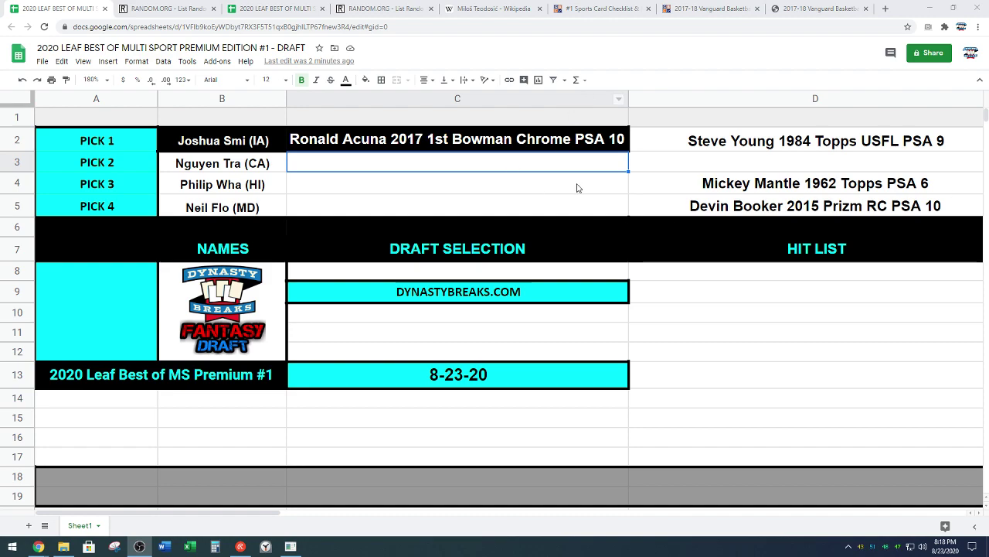
pyautogui.click(750, 207)
pyautogui.hotkey('ctrl', 'x')
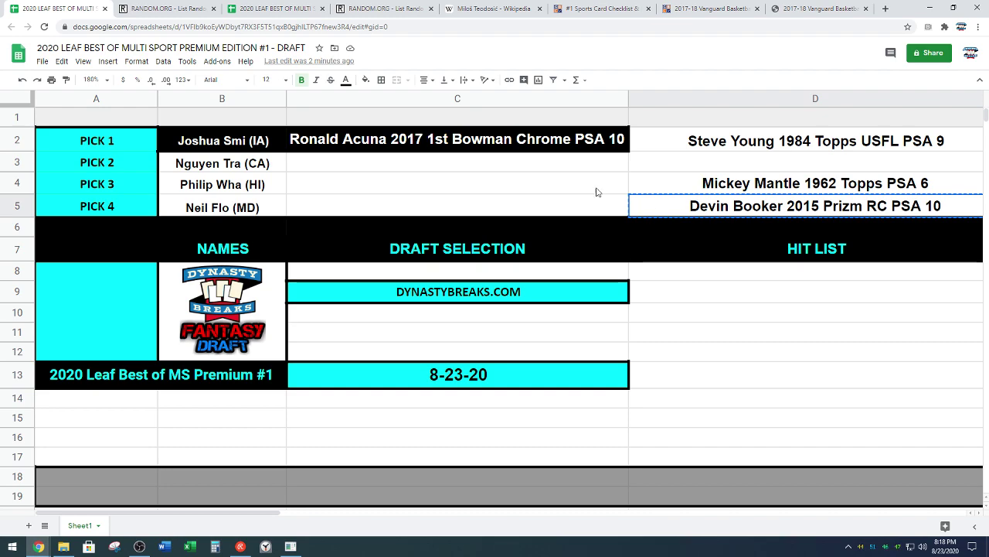
pyautogui.click(461, 166)
pyautogui.hotkey('ctrl', 'v')
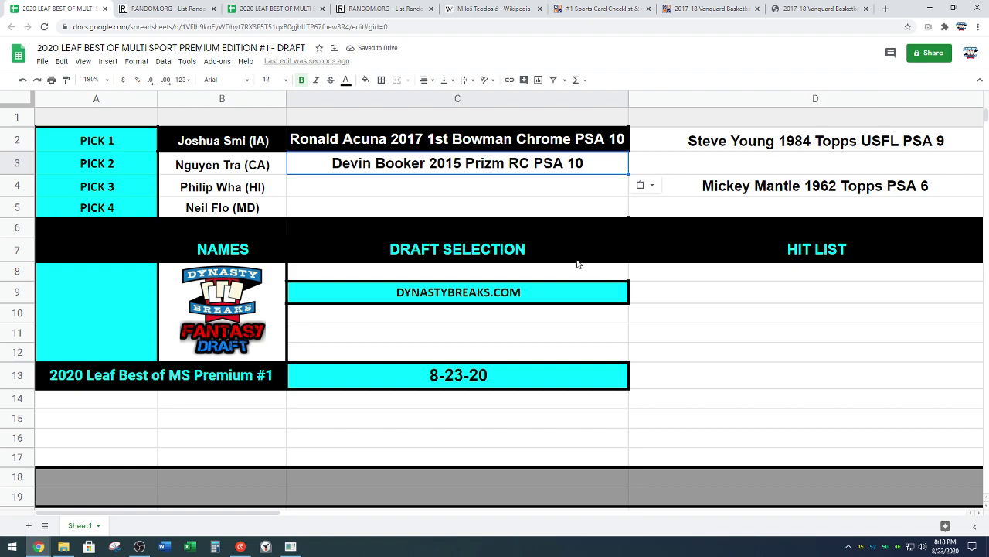
pyautogui.click(519, 190)
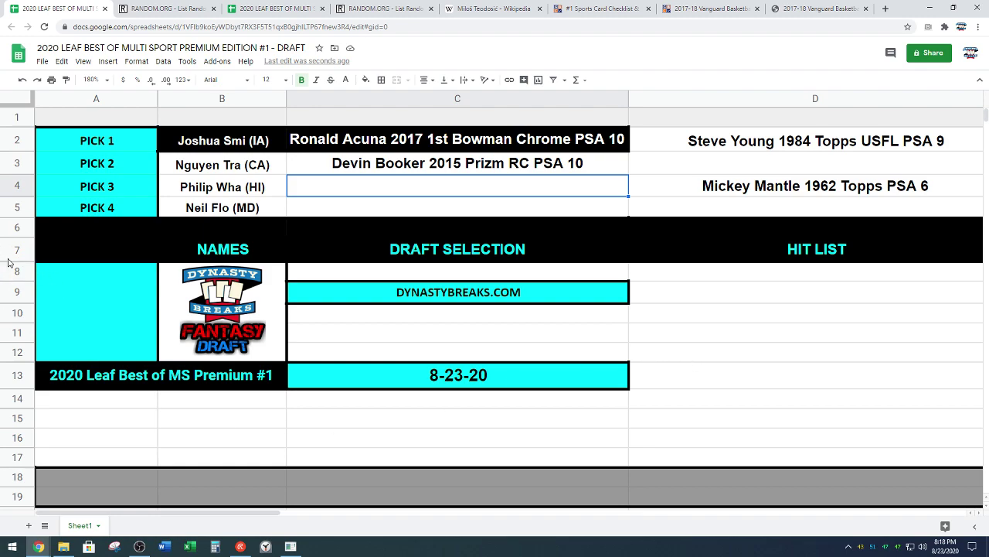
# Step: Move "Mickey Mantle 1962 Topps PSA 6" from D4 to PICK 3's draft selection in C4
pyautogui.click(760, 188)
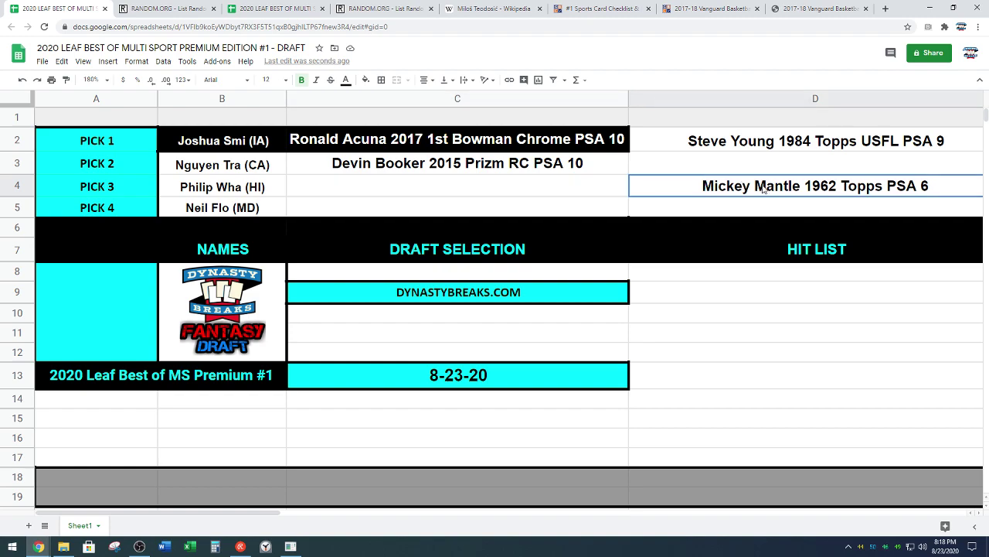
pyautogui.hotkey('ctrl', 'x')
pyautogui.click(510, 186)
pyautogui.hotkey('ctrl', 'v')
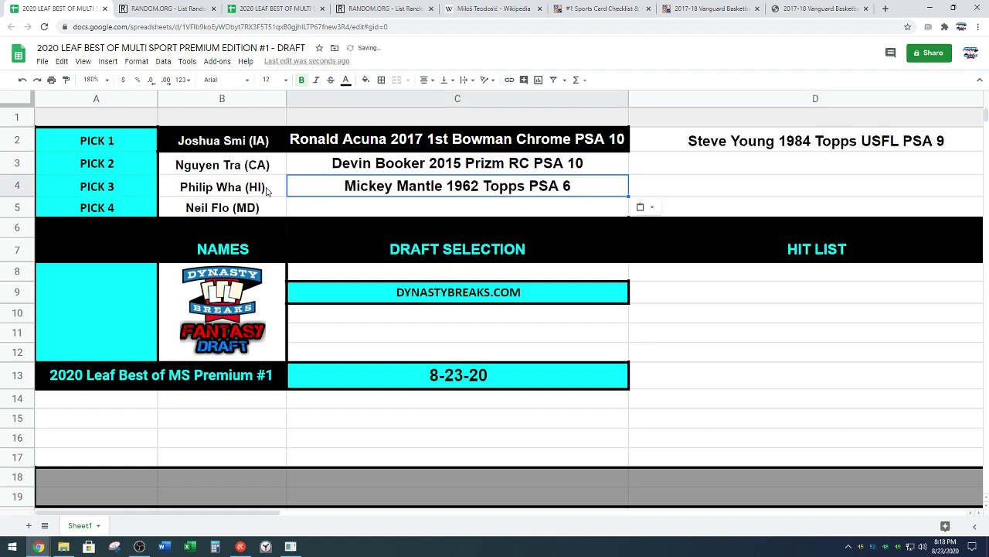
# Step: Format the PICK 3 name and selection cells (B4:C4) with a black fill, white text and an outer border
pyautogui.moveTo(263, 188); pyautogui.dragTo(329, 188)
pyautogui.click(366, 80)
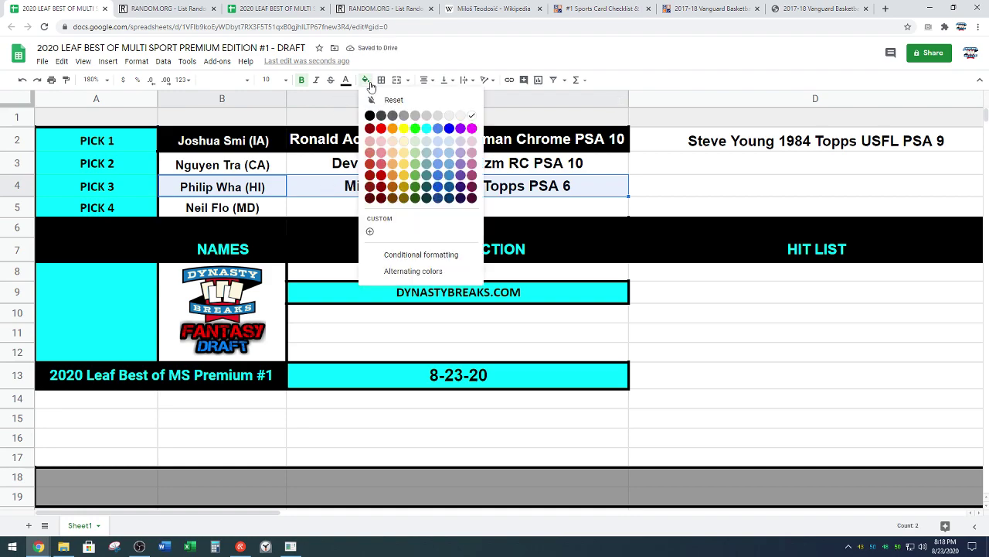
pyautogui.click(371, 116)
pyautogui.click(346, 80)
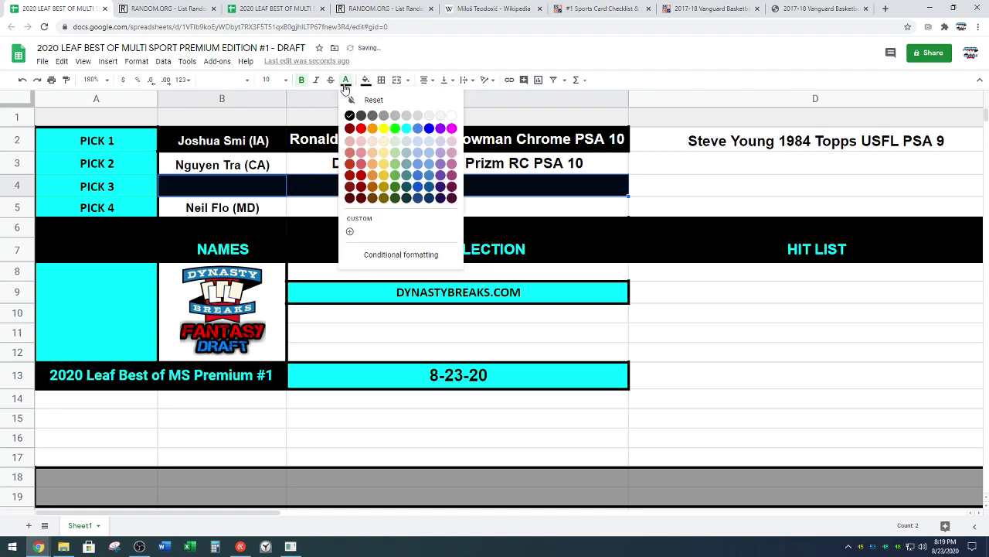
pyautogui.click(453, 118)
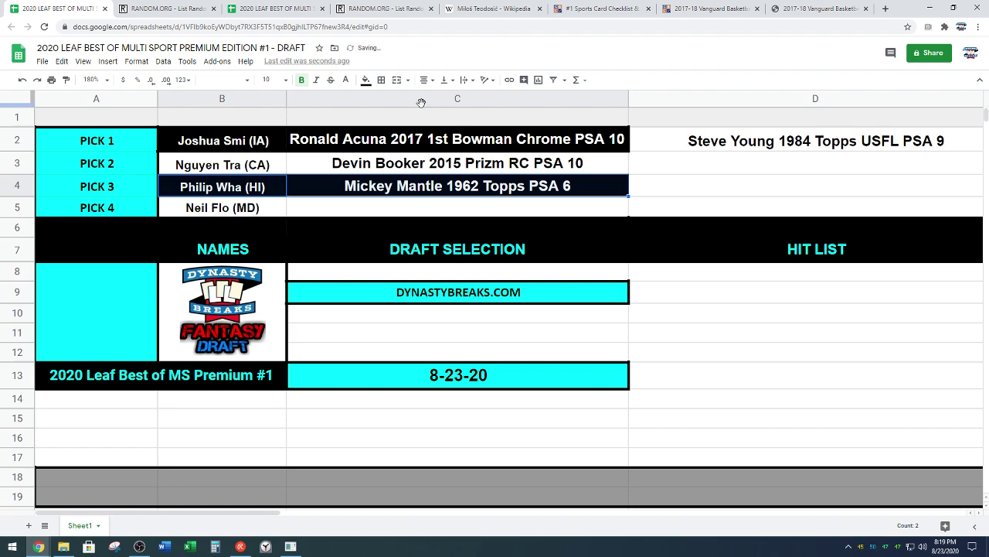
pyautogui.click(381, 80)
pyautogui.click(440, 102)
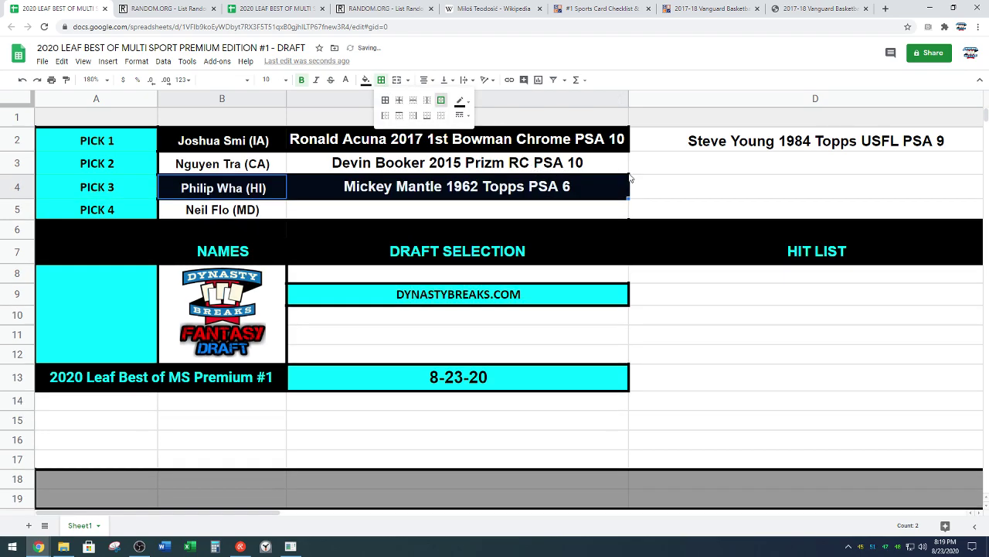
# Step: Move "Steve Young 1984 Topps USFL PSA 9" from D2 to PICK 4's draft selection in C5, and select the cyan block below PICK 4
pyautogui.click(723, 151)
pyautogui.hotkey('ctrl', 'c')
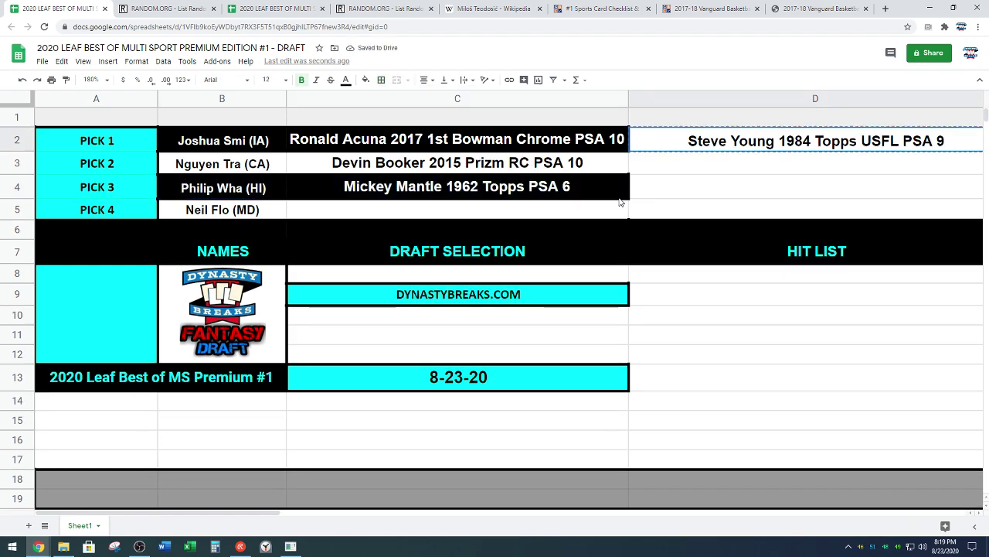
pyautogui.click(574, 214)
pyautogui.hotkey('ctrl', 'v')
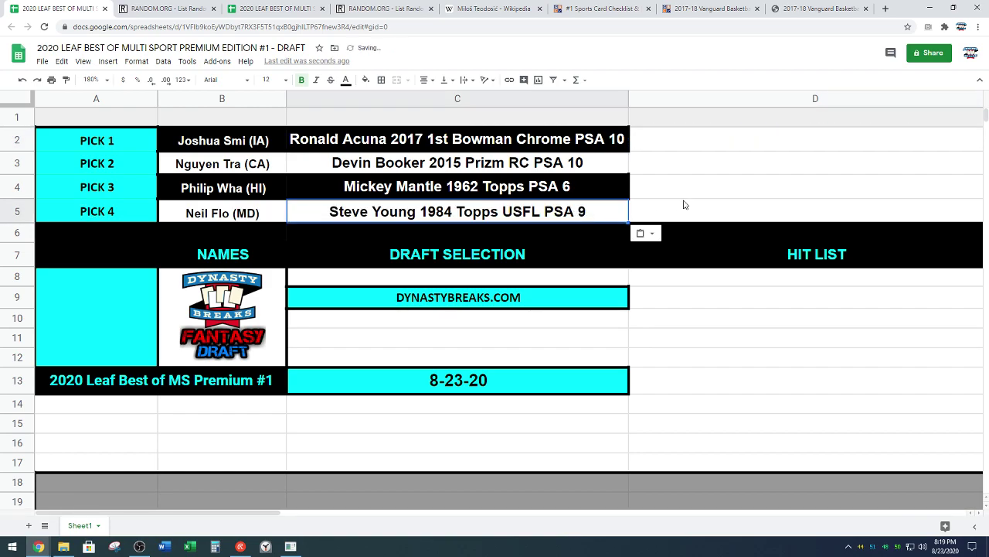
pyautogui.click(139, 303)
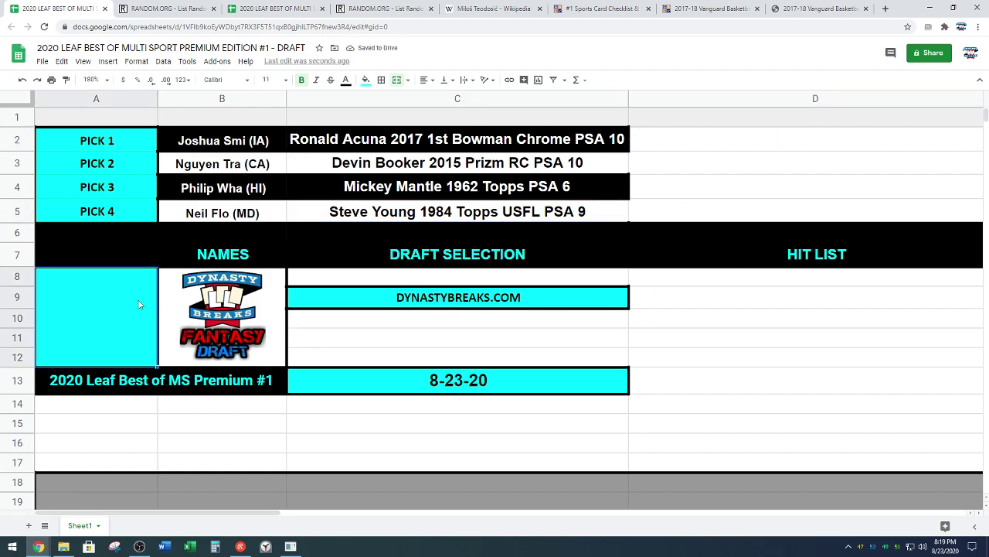